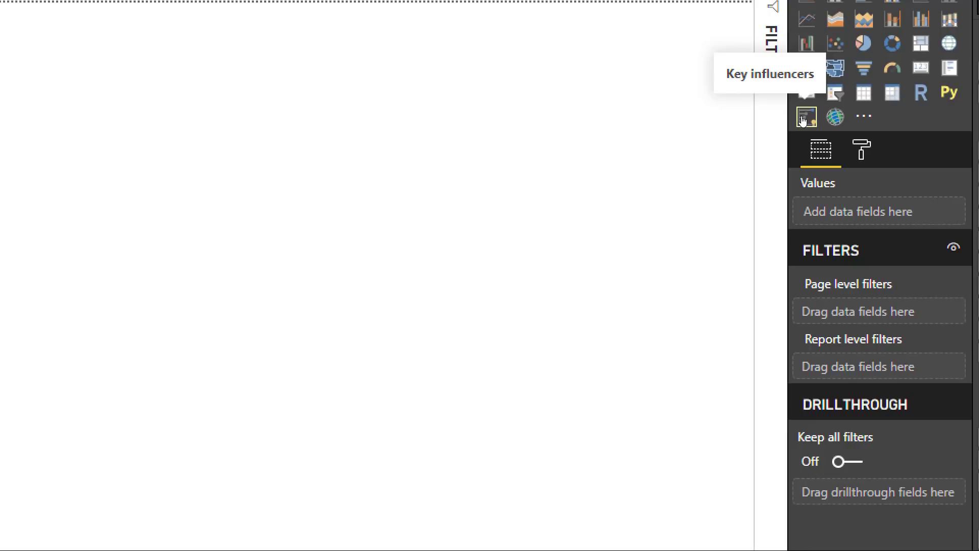
- Add a Key influencers visual, move it to the page top and stretch it across the canvas
click(805, 118)
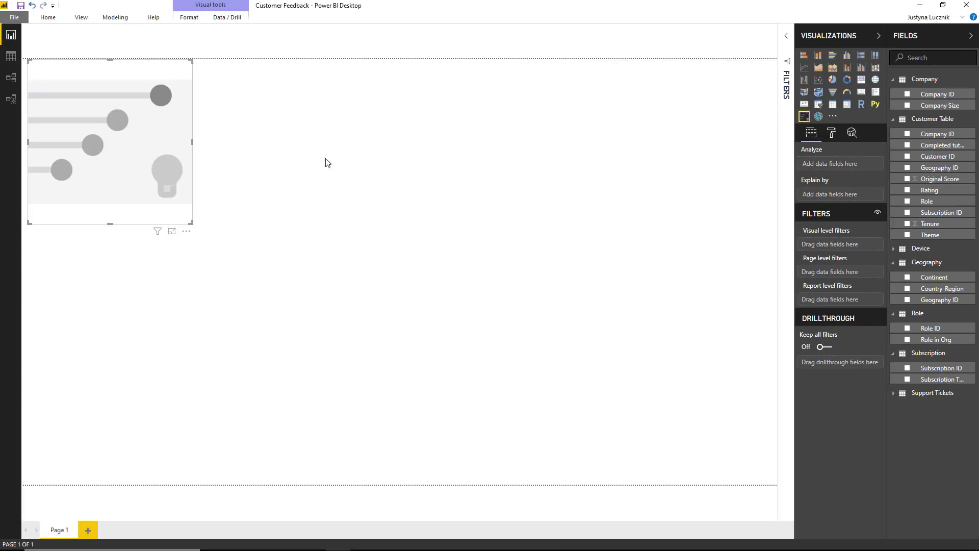
drag(148, 135, 508, 155)
drag(455, 131, 318, 112)
drag(411, 223, 776, 485)
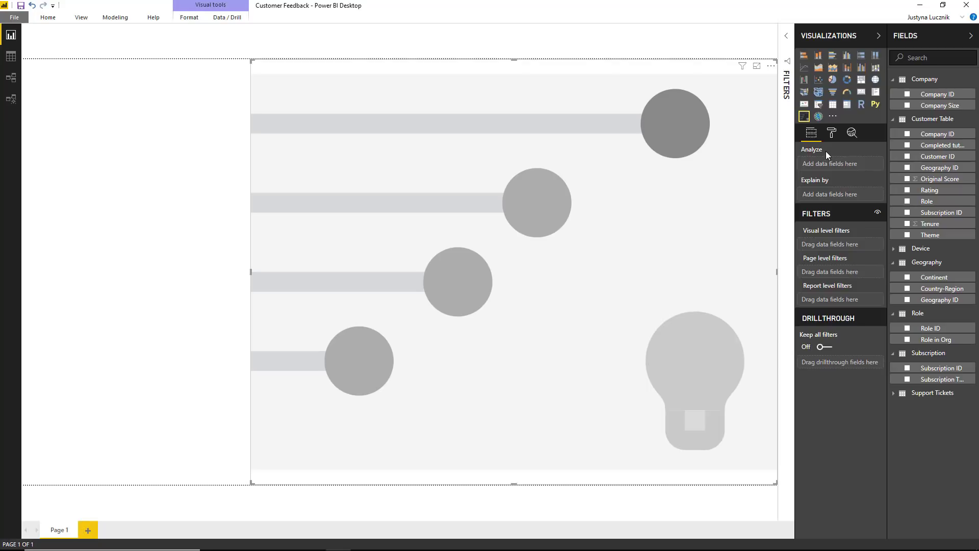
mouse_move(816, 152)
click(3, 58)
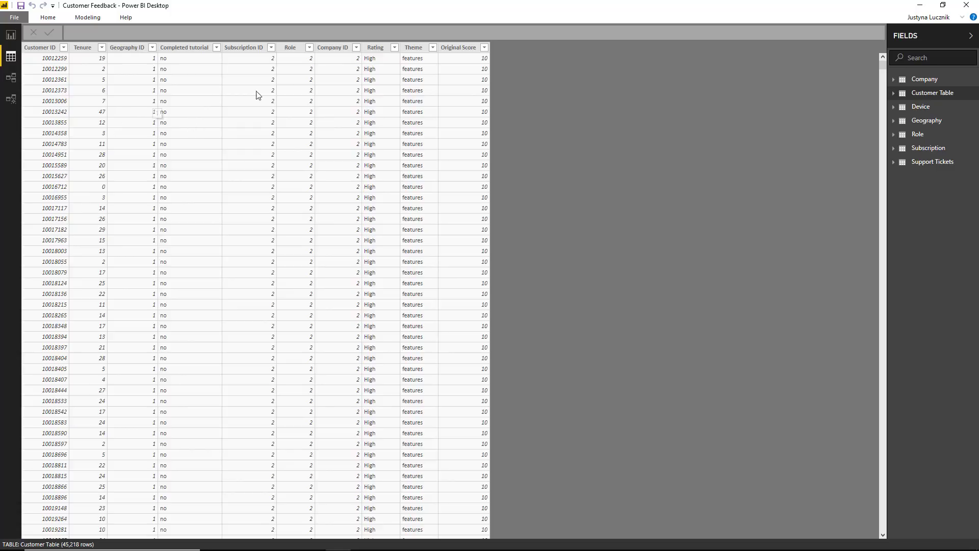
click(918, 162)
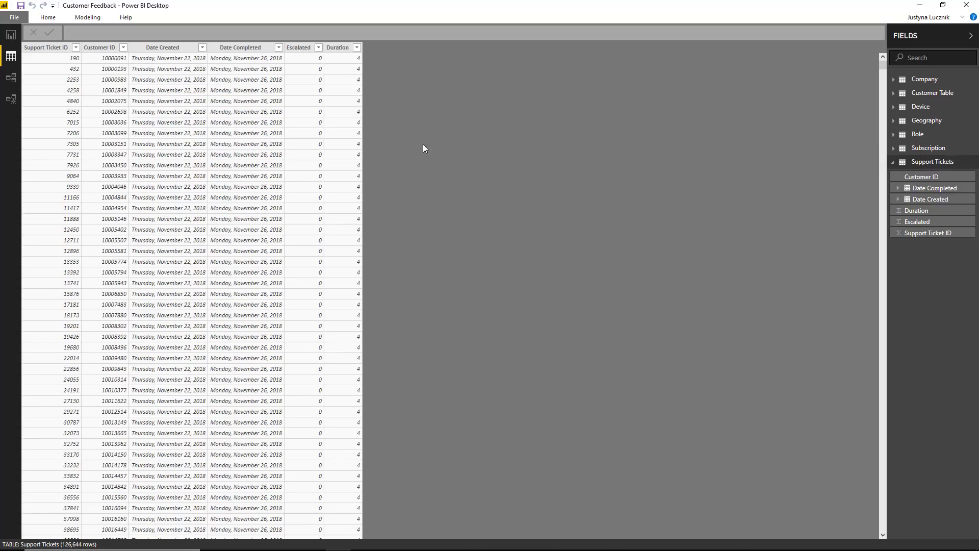
click(9, 35)
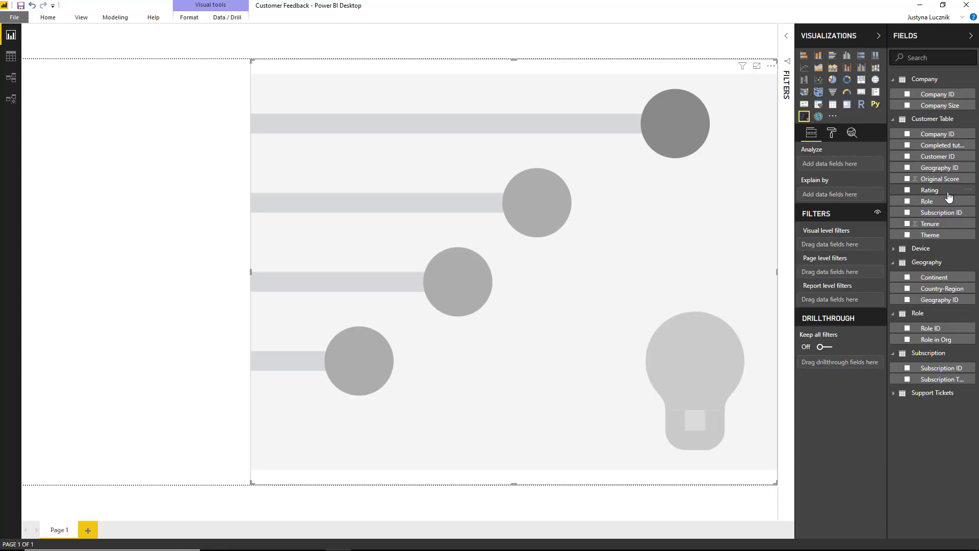
- Analyze Rating in the Key influencers visual, explaining what makes it Low
drag(952, 191, 839, 162)
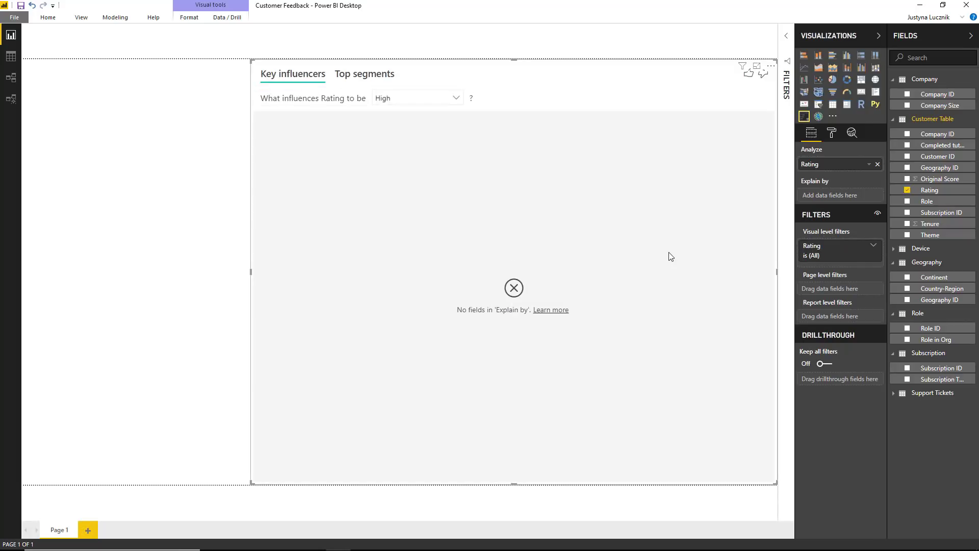
click(394, 103)
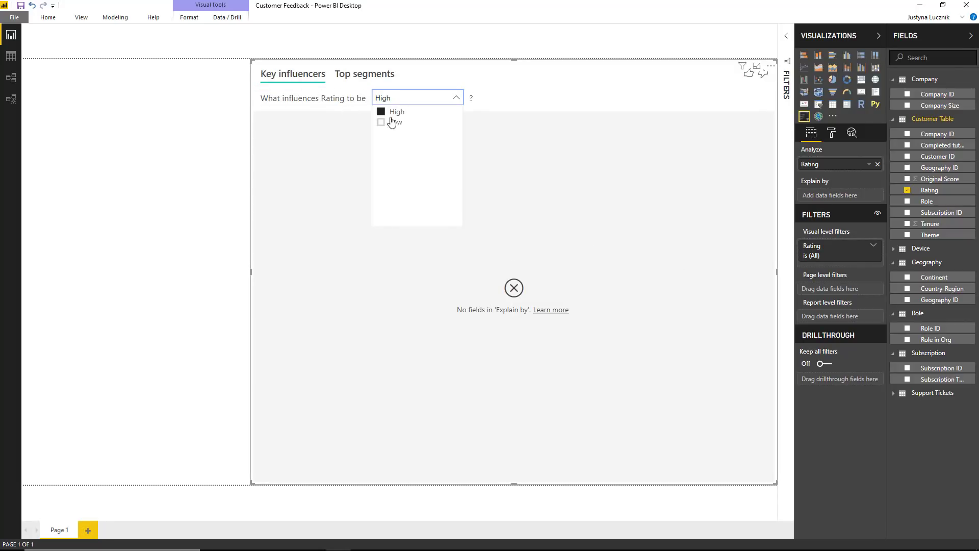
click(391, 122)
click(453, 100)
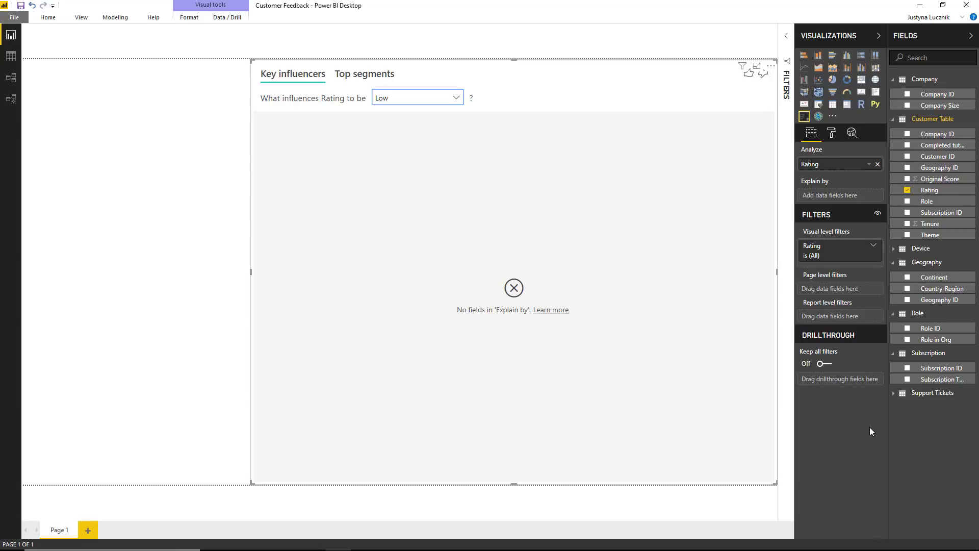
- Add Country-Region, Role in Org, Subscription Type and Company Size as Explain by factors
drag(938, 288, 849, 198)
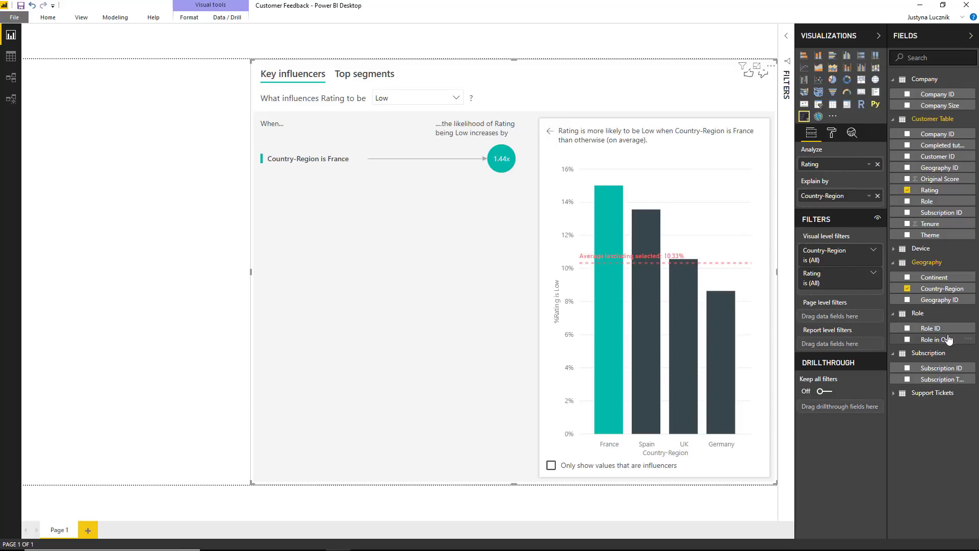
drag(948, 339, 836, 206)
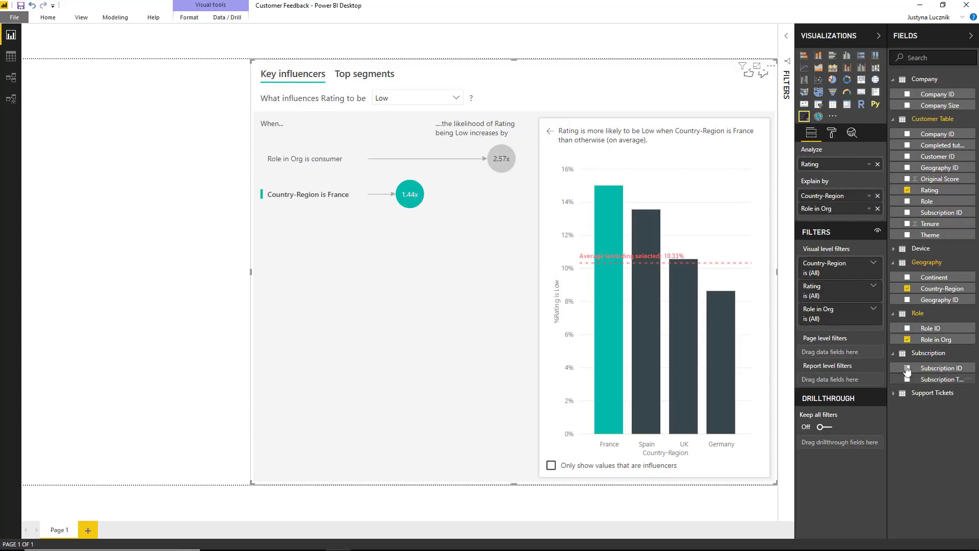
drag(909, 378, 836, 217)
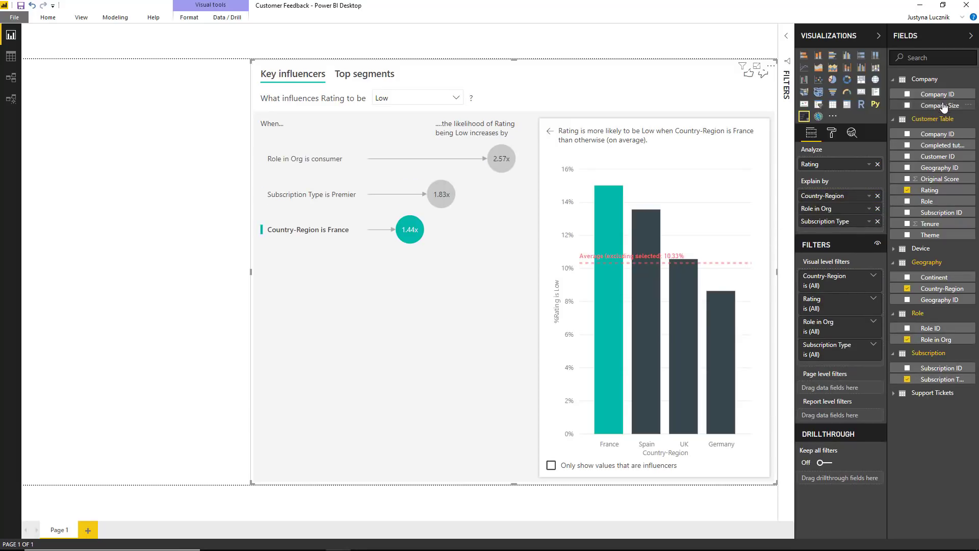
drag(944, 106, 842, 232)
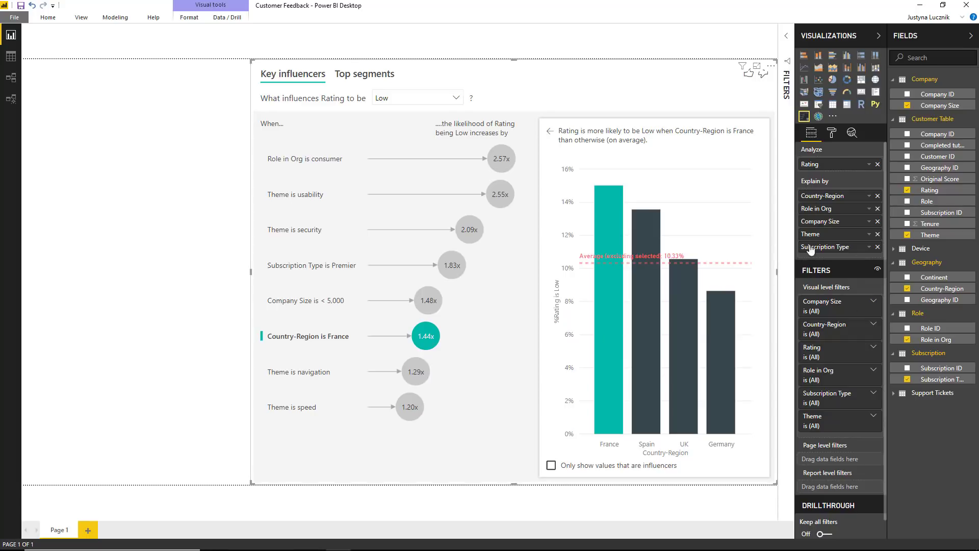
- Show the 'Role in Org is consumer' breakdown: 14.93% Low versus 5.78% for other roles
click(502, 159)
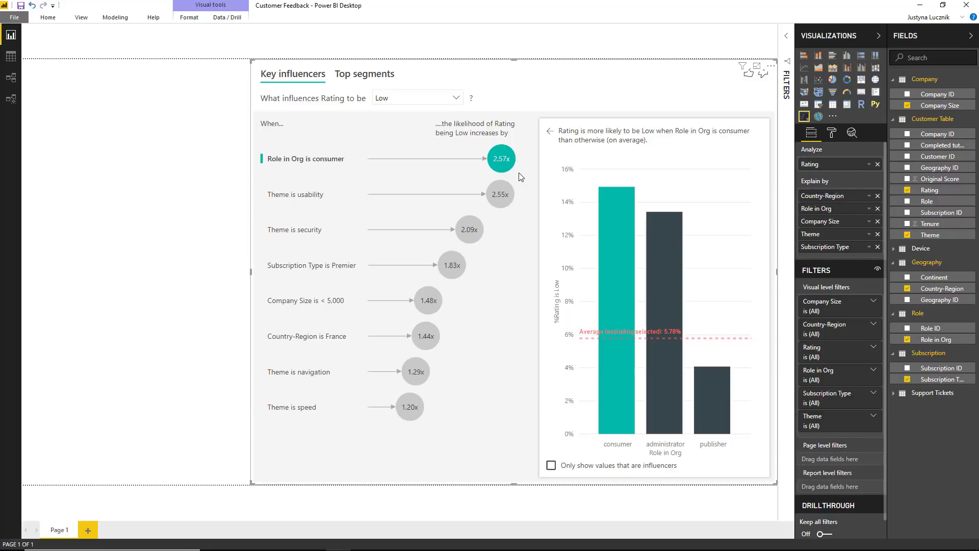
mouse_move(677, 375)
mouse_move(616, 291)
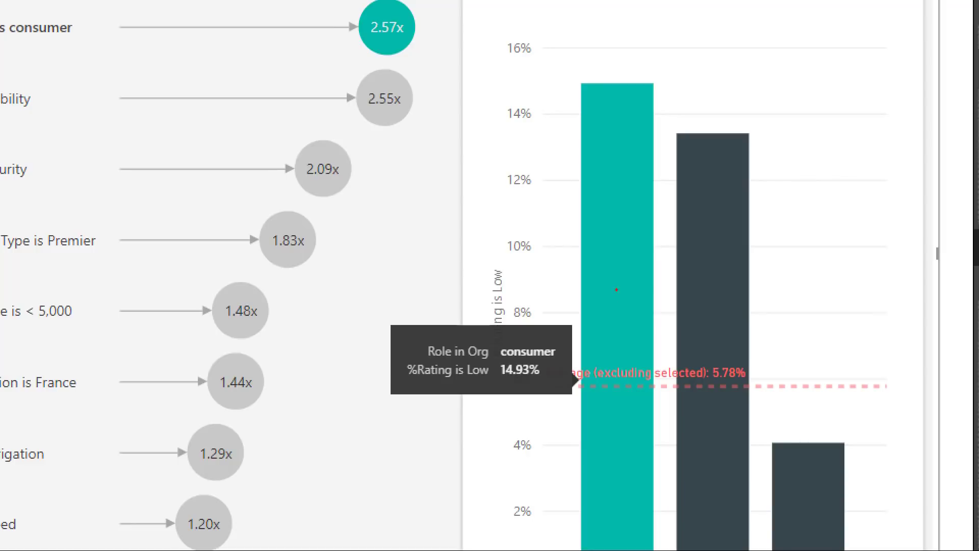
mouse_move(384, 317)
mouse_down()
mouse_move(452, 398)
mouse_move(575, 394)
mouse_up()
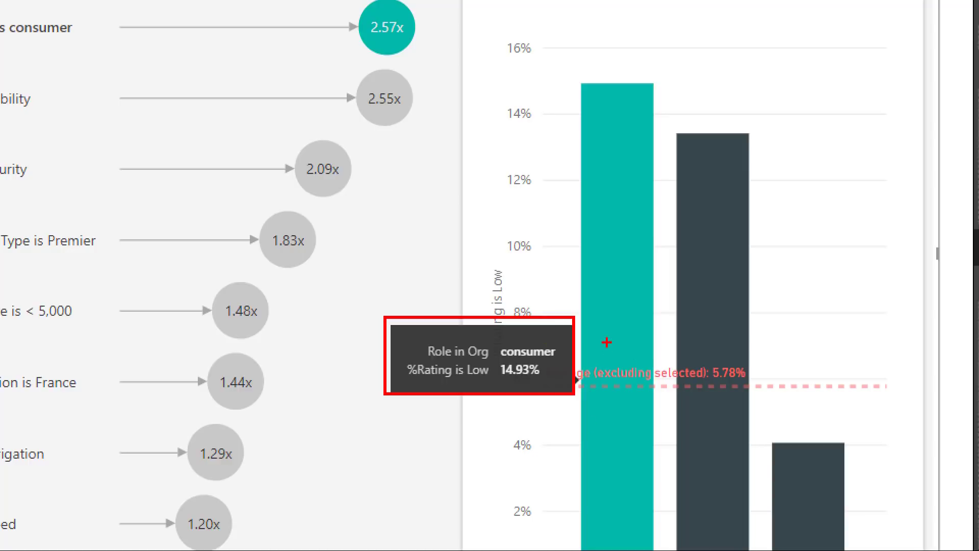
mouse_move(635, 351)
mouse_down()
mouse_move(710, 402)
mouse_move(789, 397)
mouse_up()
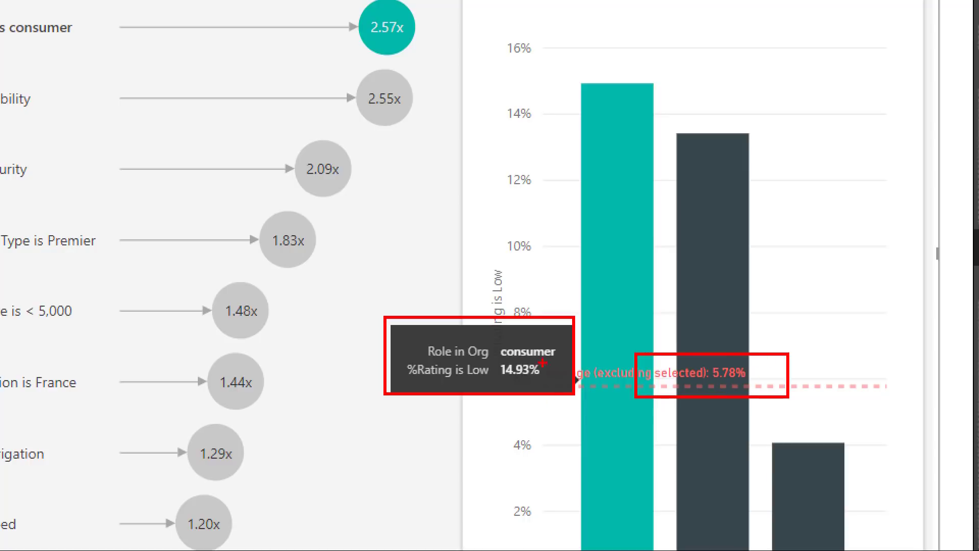
key(Escape)
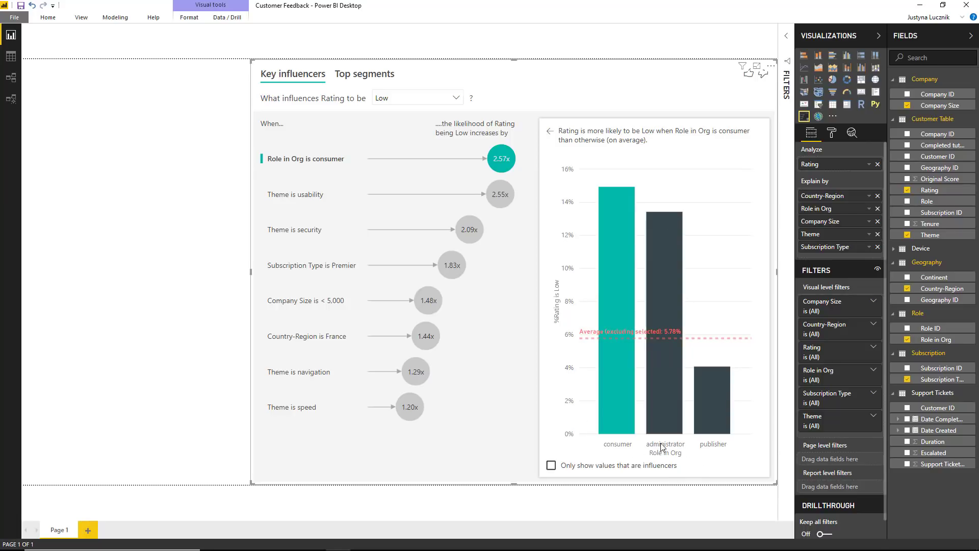
mouse_move(670, 235)
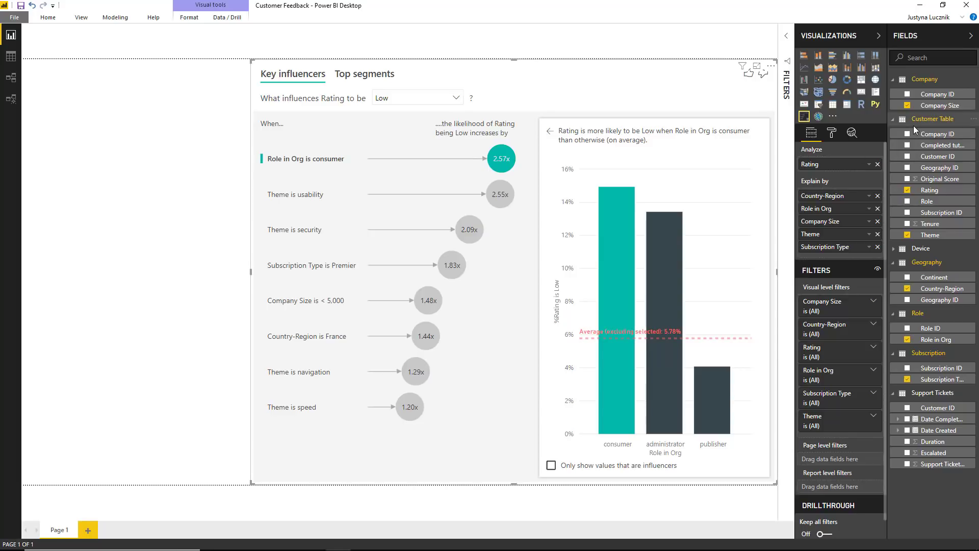
drag(939, 191, 47, 154)
click(908, 340)
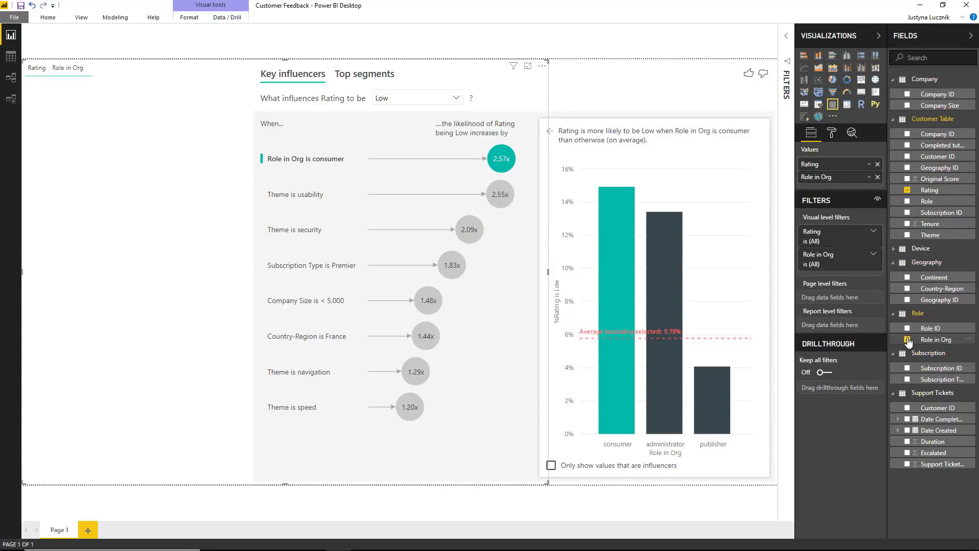
drag(929, 190, 873, 187)
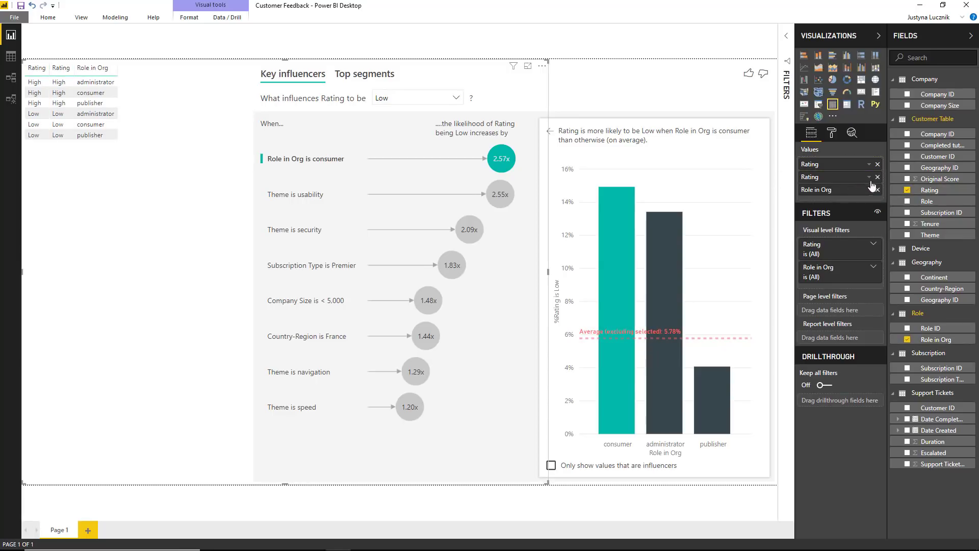
click(869, 177)
click(800, 298)
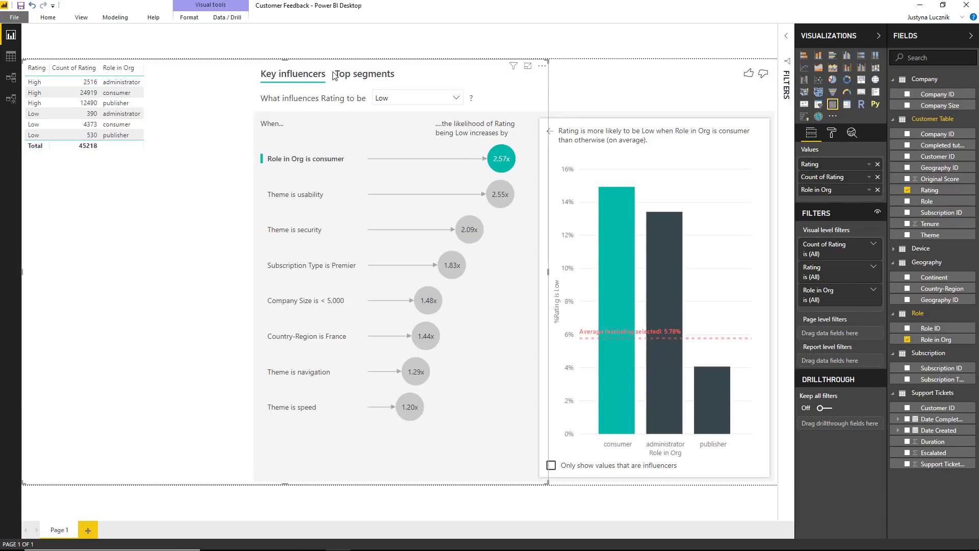
- Delete the temporary count table and show the 'Theme is usability' low-rating breakdown
key(Delete)
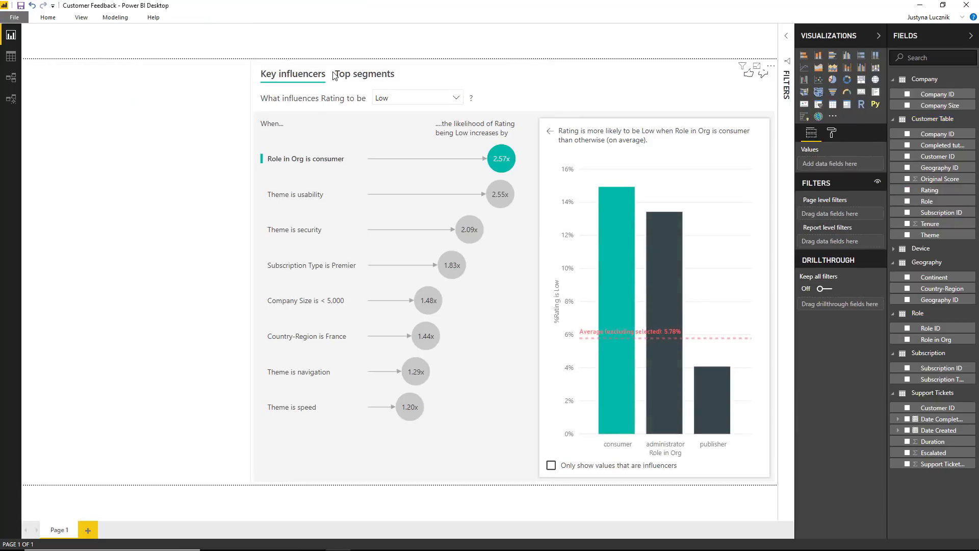
click(530, 183)
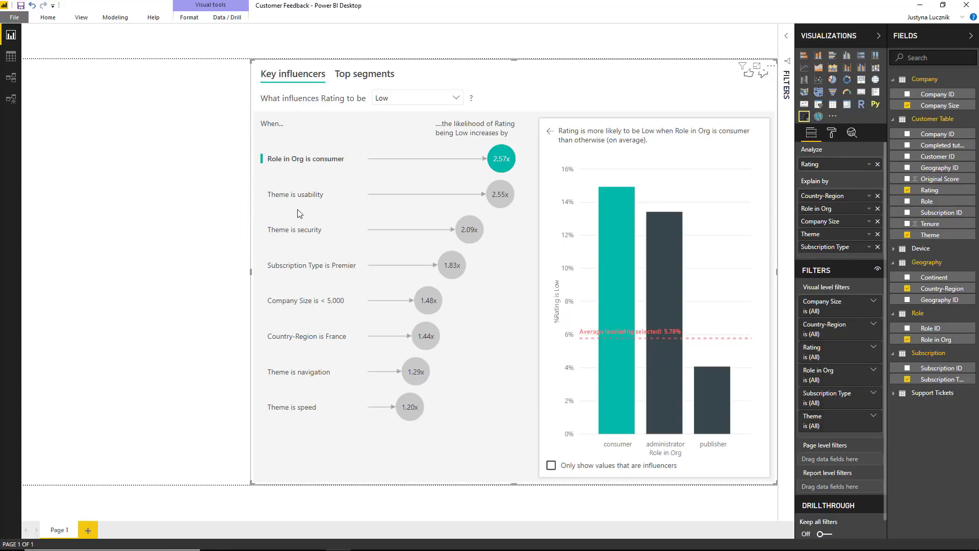
click(498, 203)
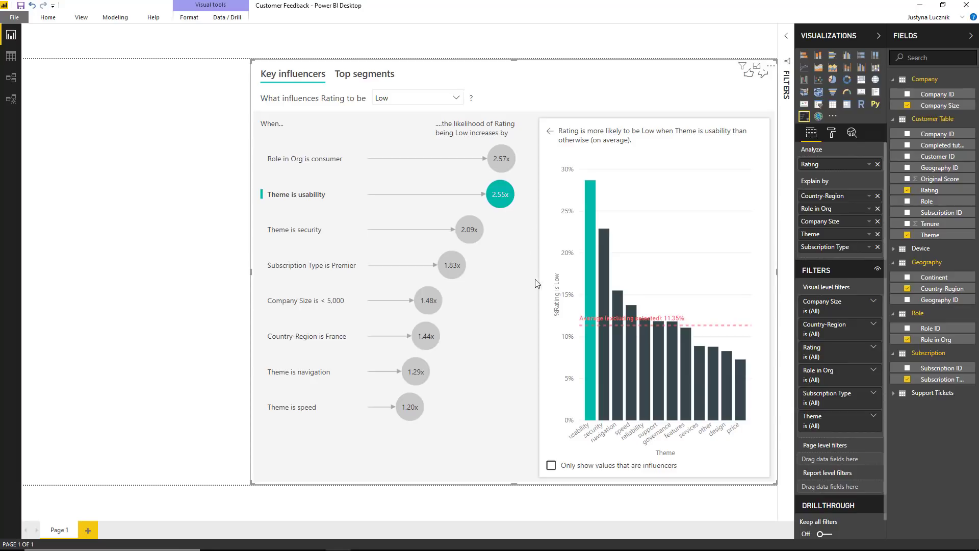
mouse_move(589, 272)
click(551, 465)
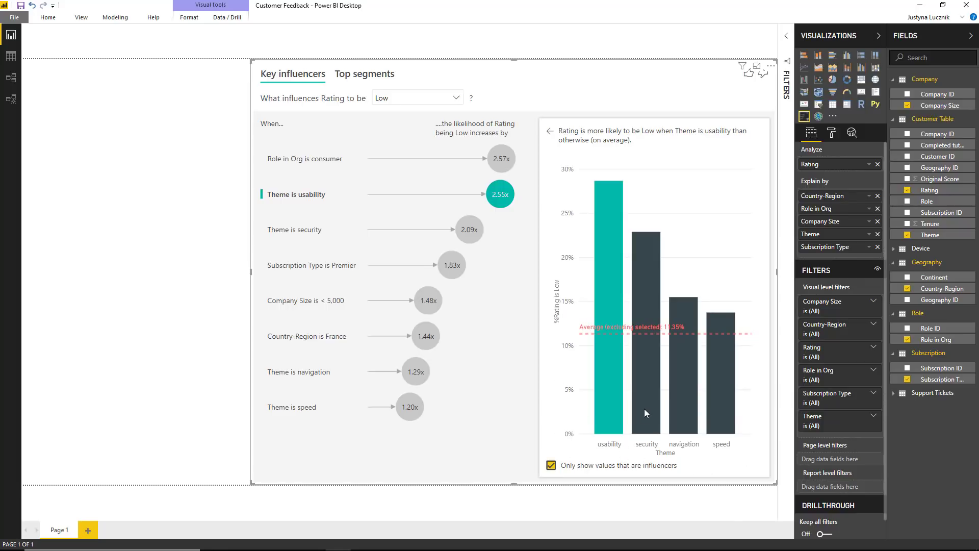
click(552, 465)
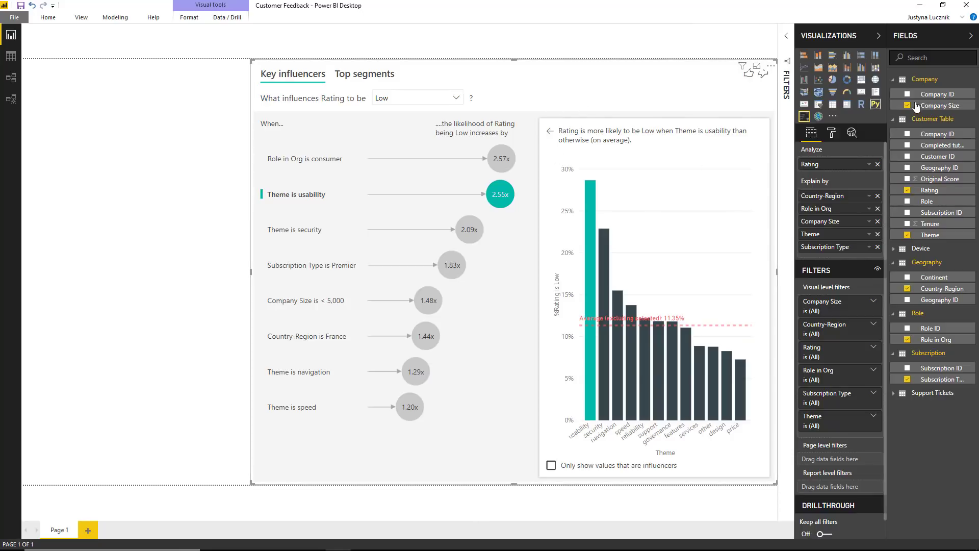
- Place a Company Size slicer at the left of the page and filter it to > 50,000
drag(940, 106, 189, 181)
click(819, 105)
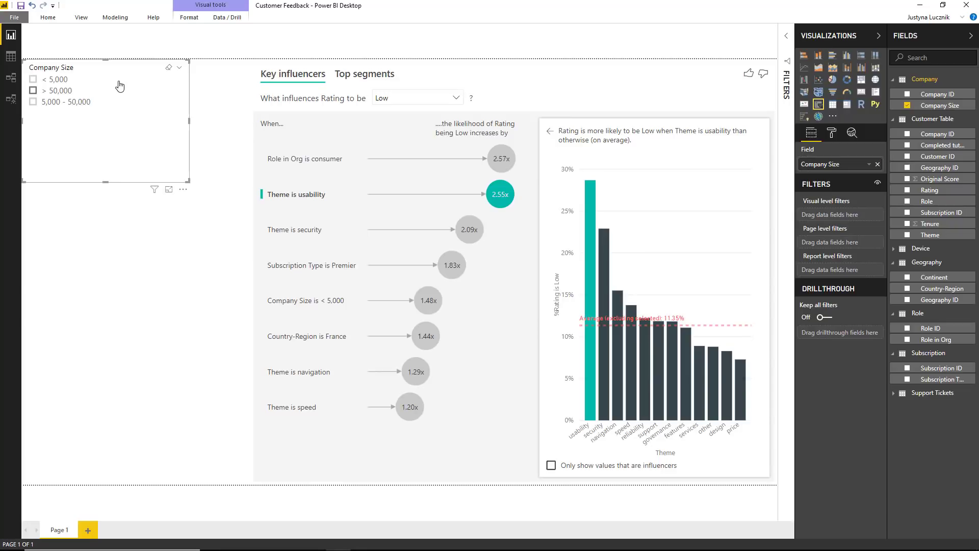
drag(118, 83, 135, 247)
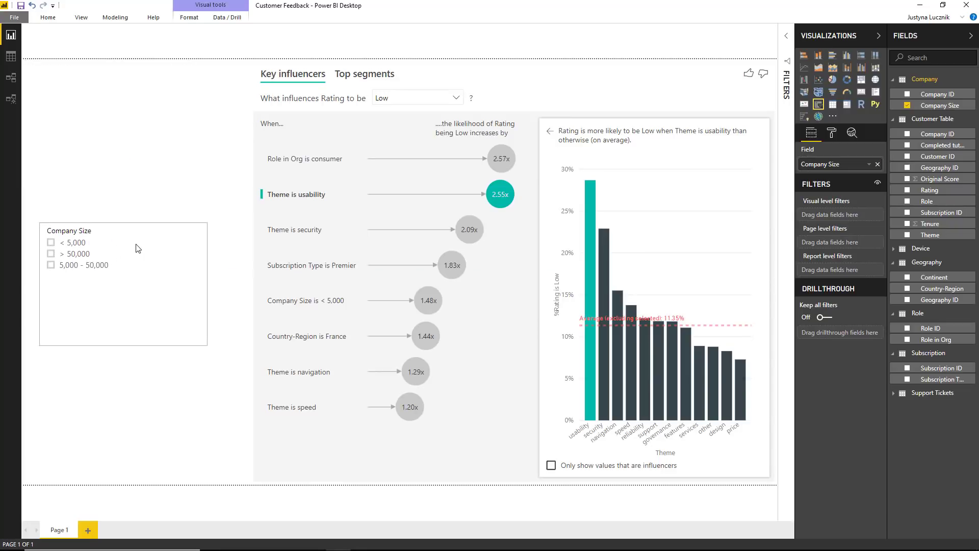
click(50, 254)
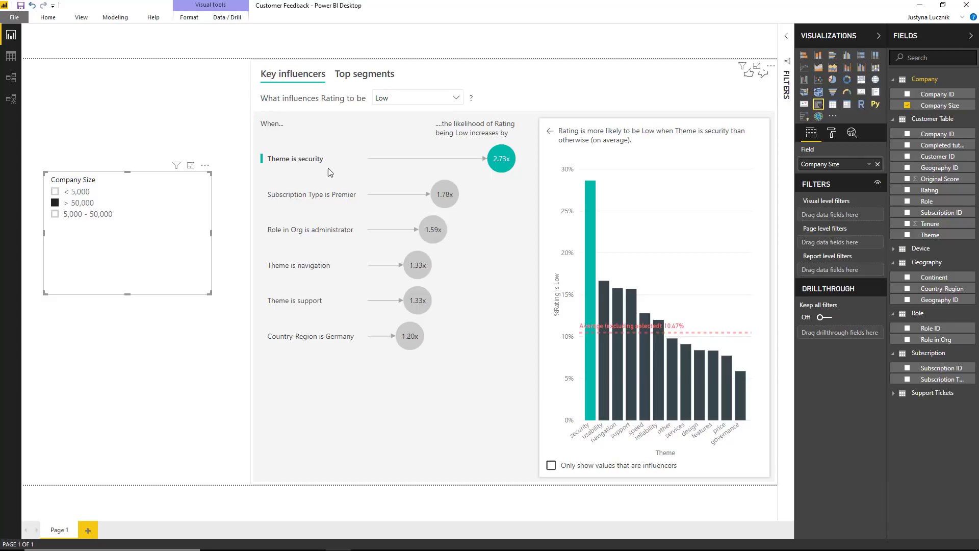
key(ctrl+z)
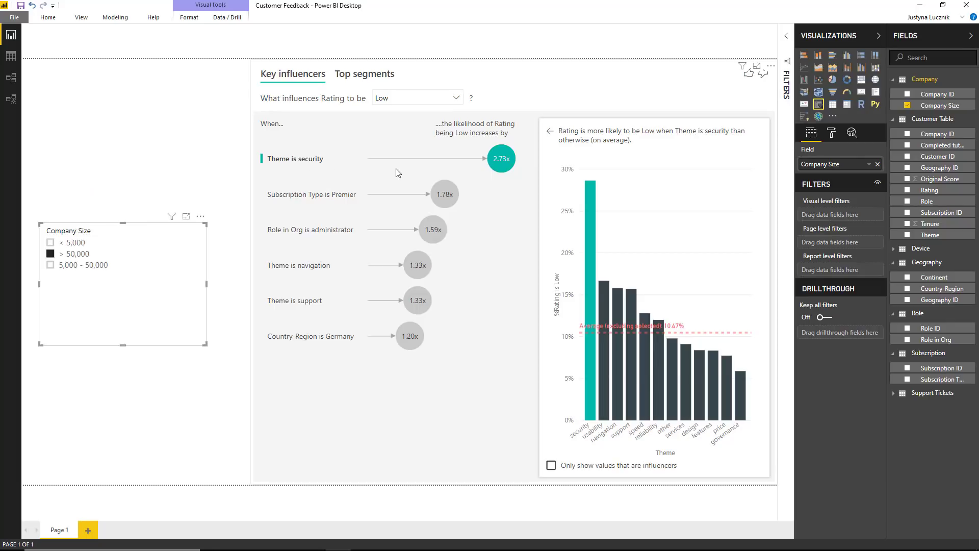
- Clear the > 50,000 filter, add Tenure as an explaining factor, then view the Customer Table data
click(50, 254)
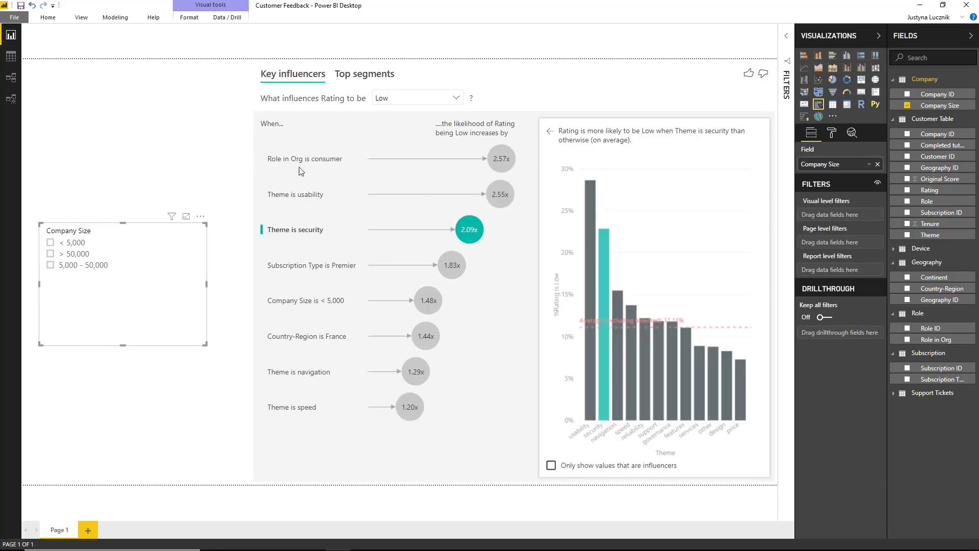
click(626, 91)
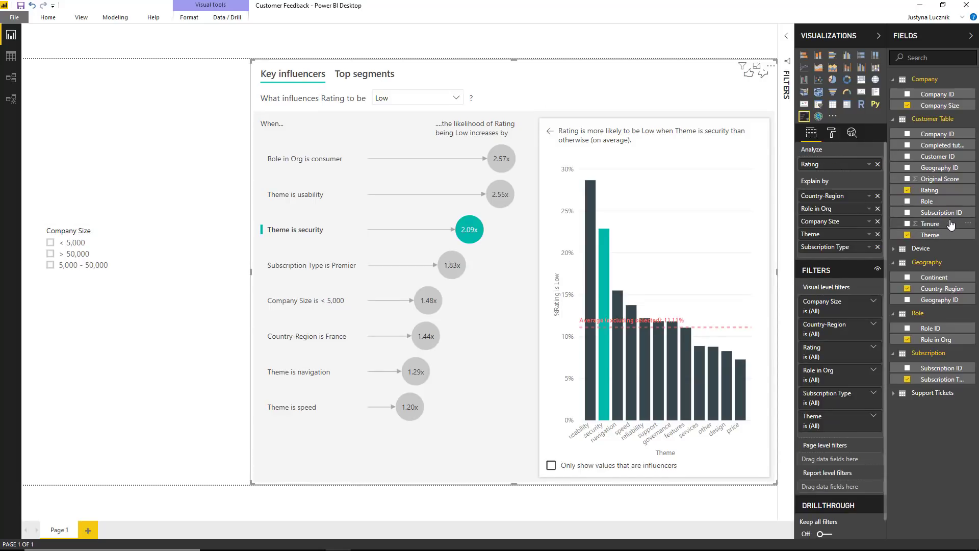
drag(952, 225, 847, 245)
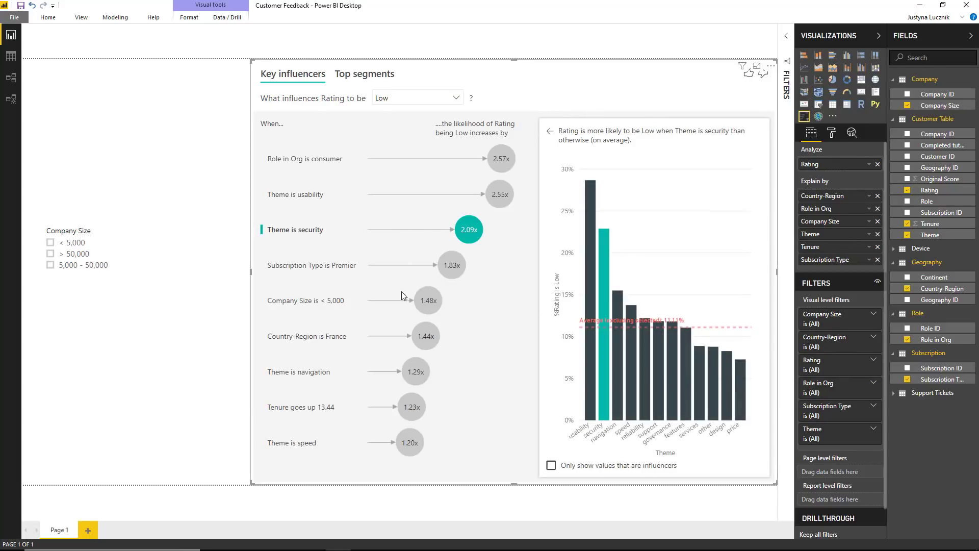
click(410, 405)
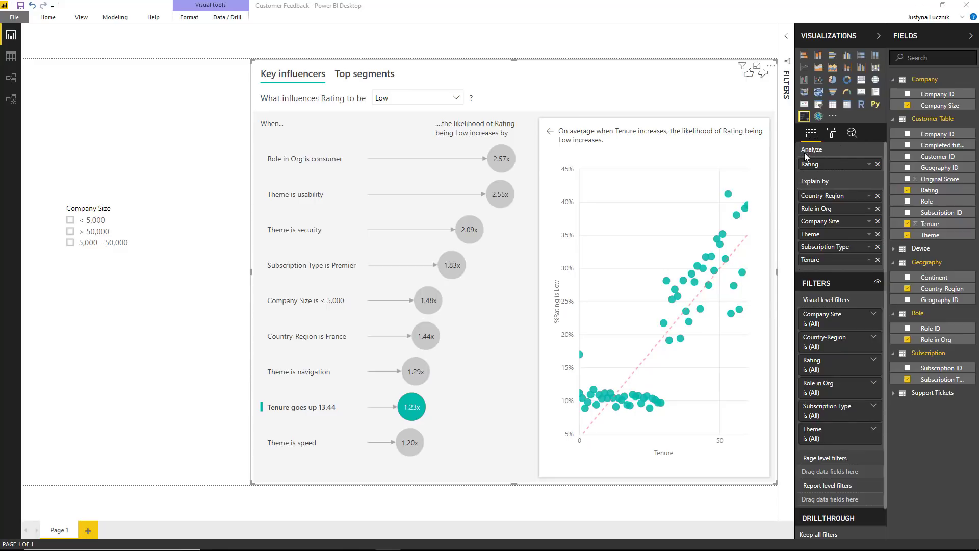
click(10, 57)
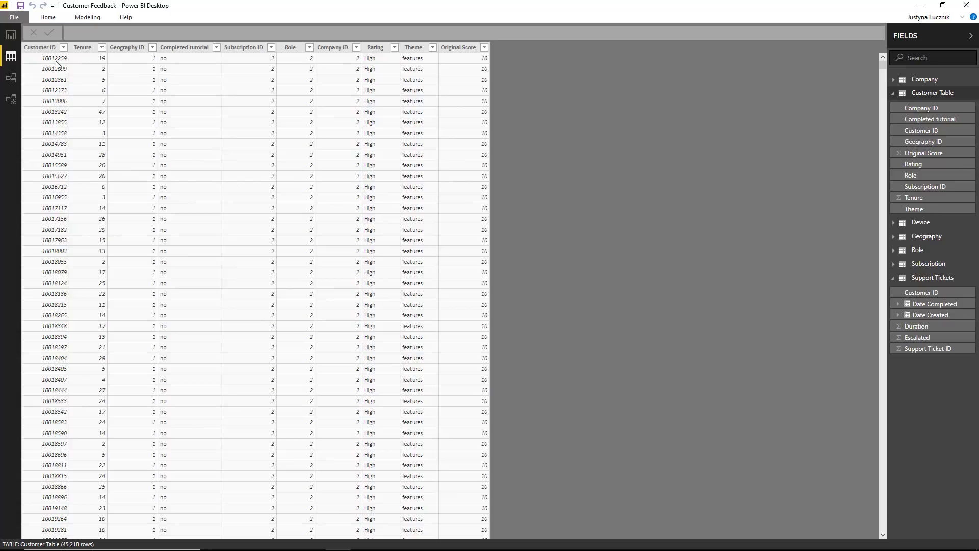
- Inspect the Support Tickets table rows, then return to the report page
click(924, 279)
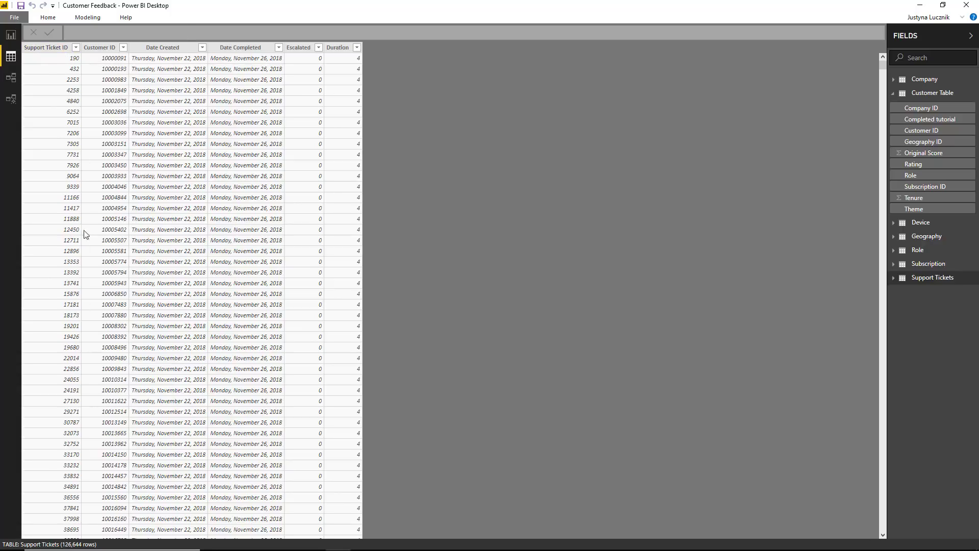
click(9, 34)
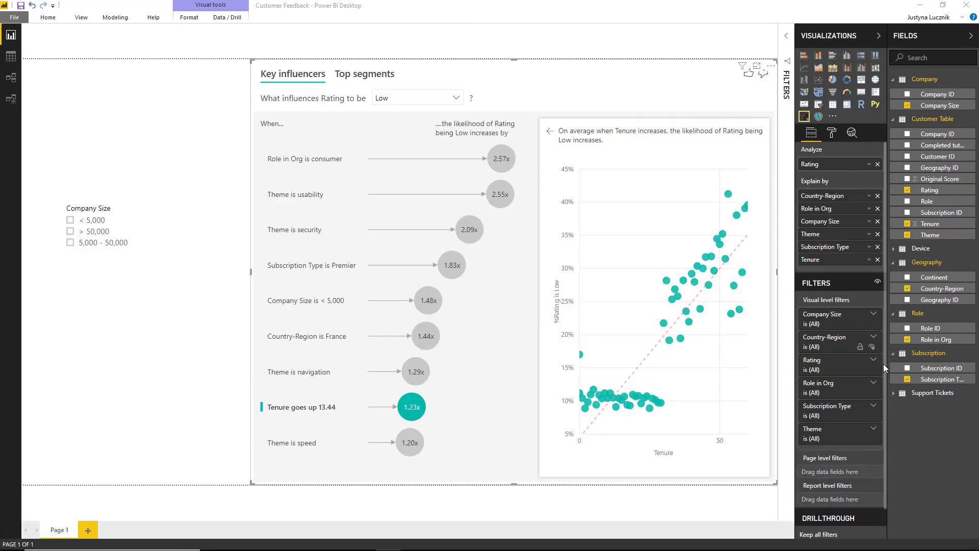
- Add Support Ticket ID to Explain by, aggregated as a Count of tickets per customer
click(896, 395)
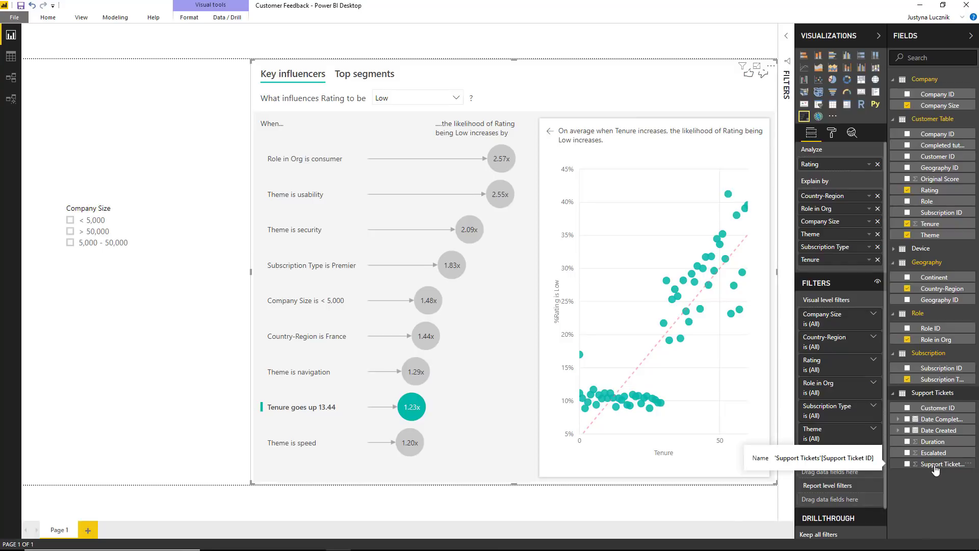
drag(934, 469, 842, 268)
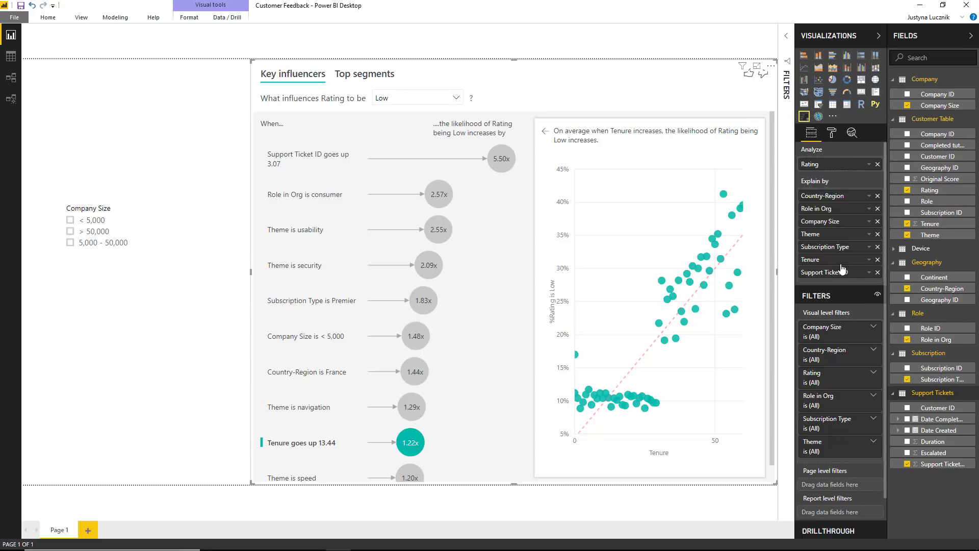
click(869, 273)
click(902, 333)
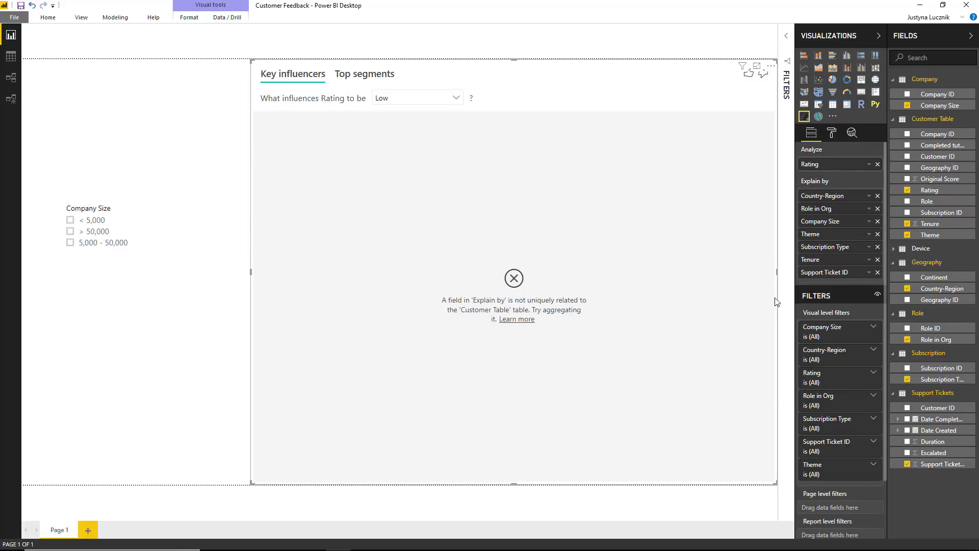
click(870, 273)
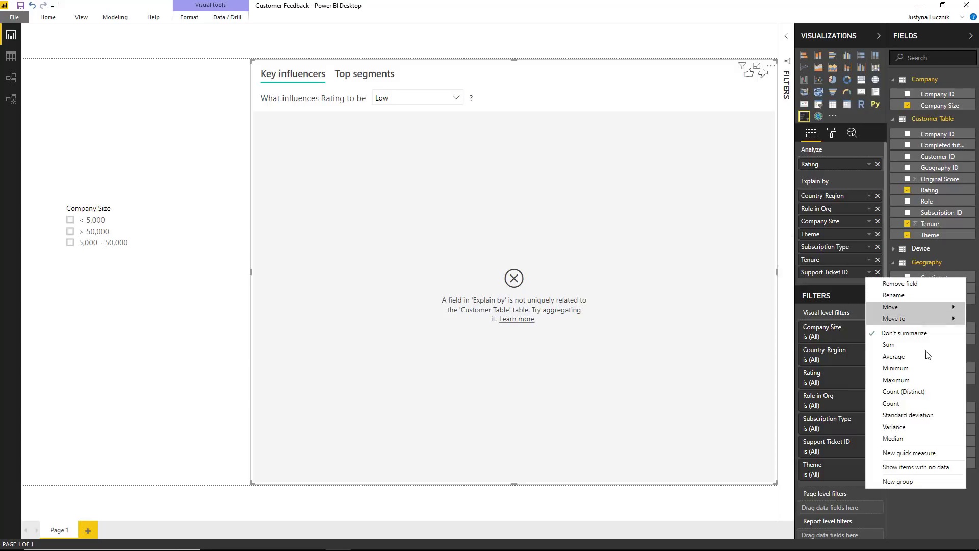
click(929, 403)
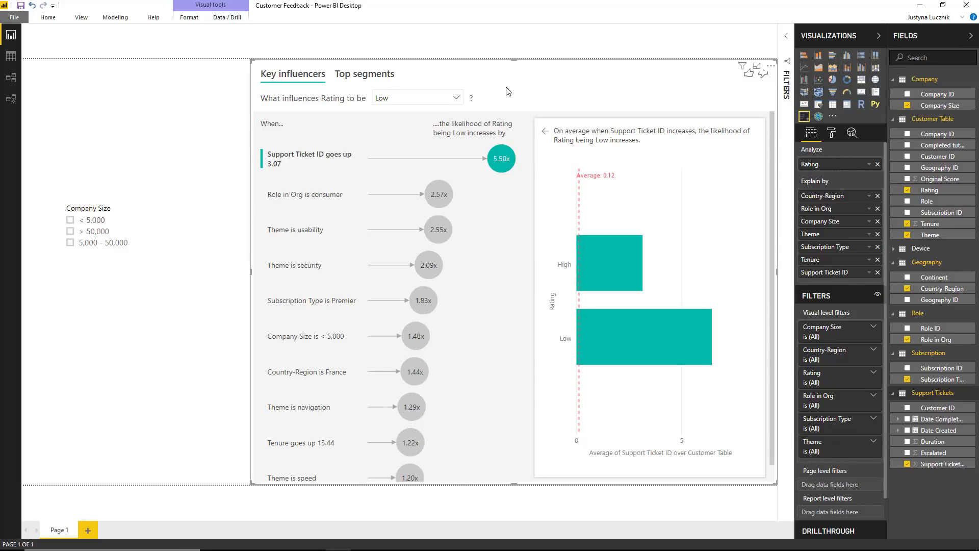
- Switch the Key influencers visual to its Top segments view of low ratings
click(356, 77)
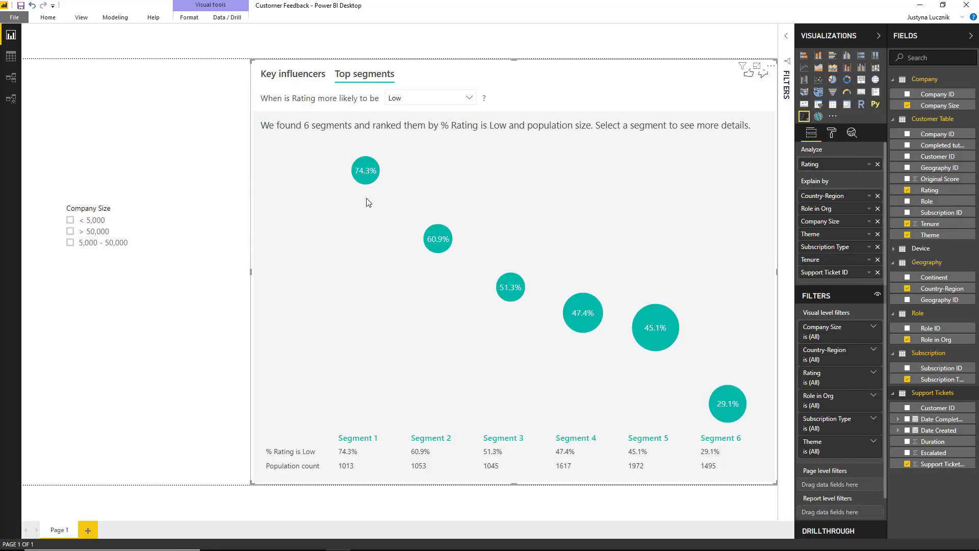
- Review the details of the 74.3%, 60.9%, 51.3% and 47.4% low-rating segments, then close them
click(365, 179)
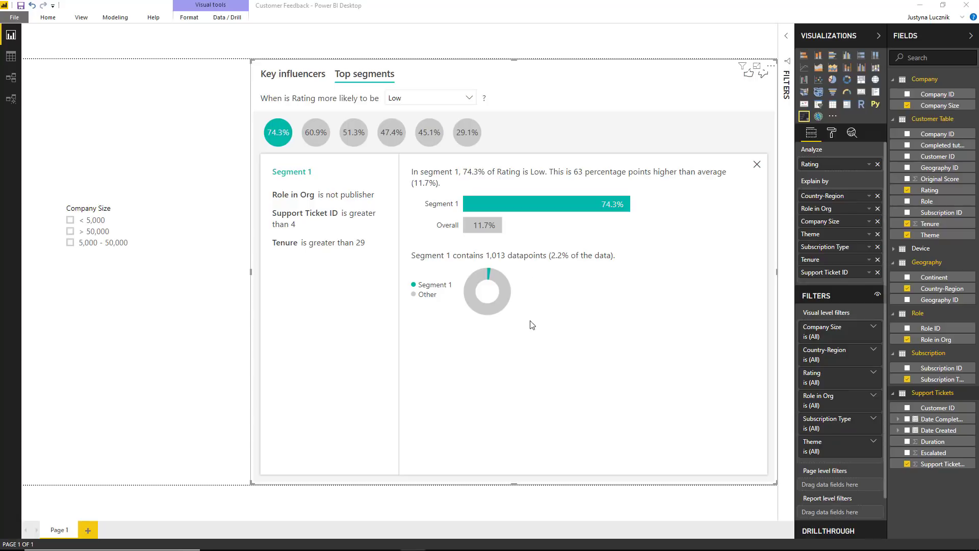
click(316, 134)
click(352, 135)
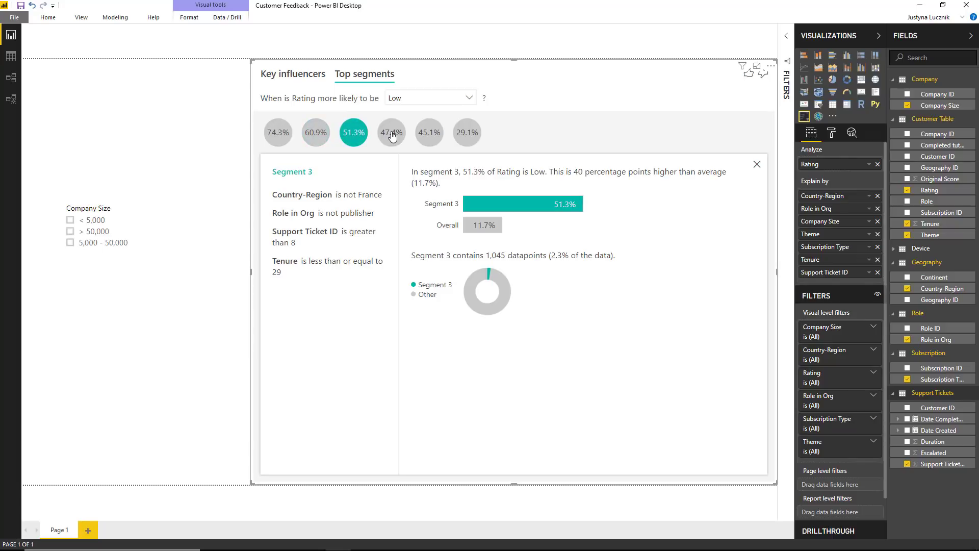
click(391, 134)
click(757, 164)
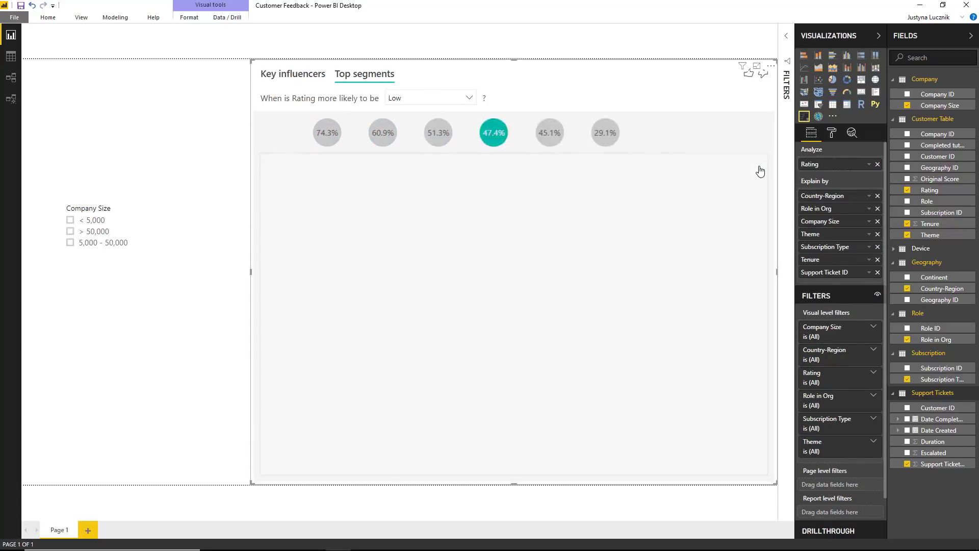